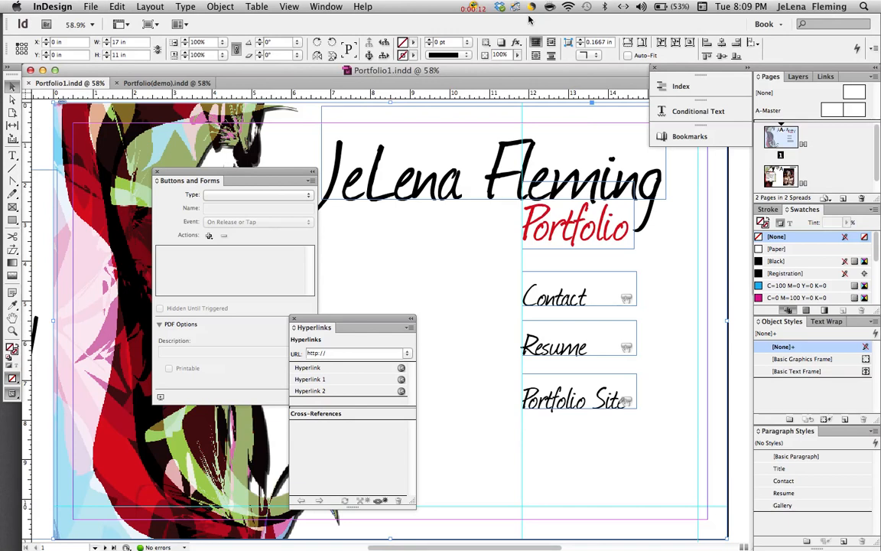
Inspect the Contact, Resume and Portfolio Site buttons and their links.
left_click(574, 300)
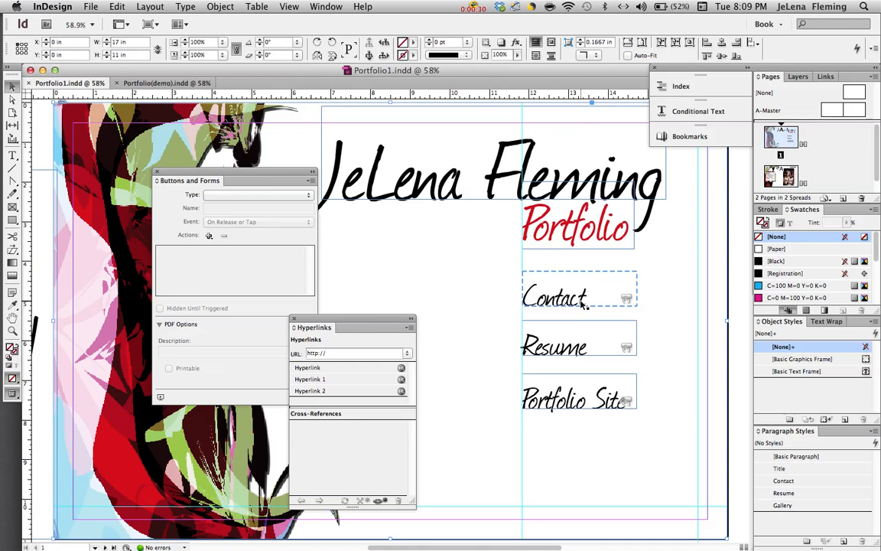
left_click(580, 341)
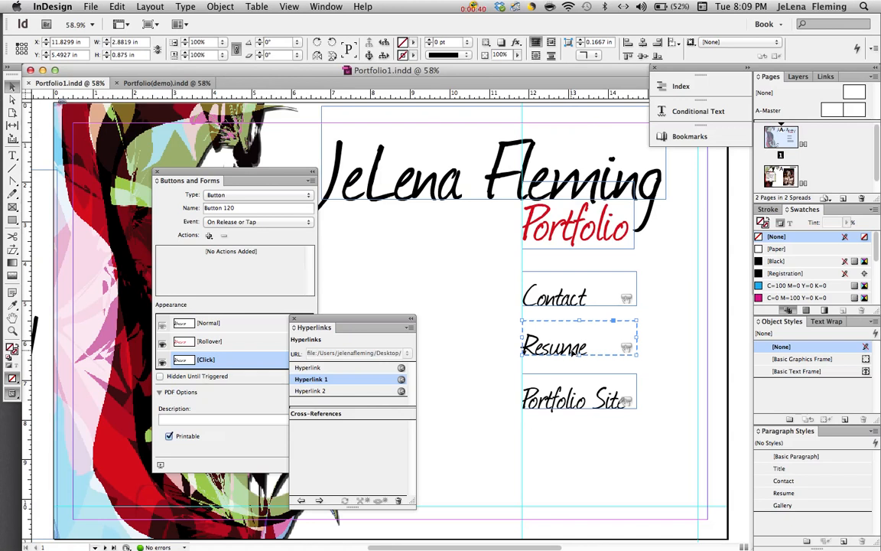
left_click(561, 399)
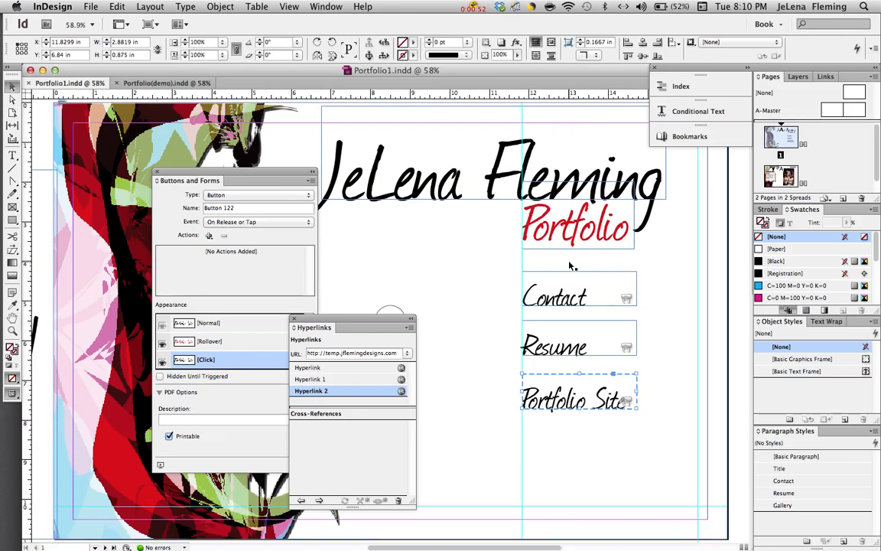
Recheck the Contact, Resume and Portfolio Site links, then switch to Portfolio(demo).indd.
left_click(566, 288)
left_click(568, 336)
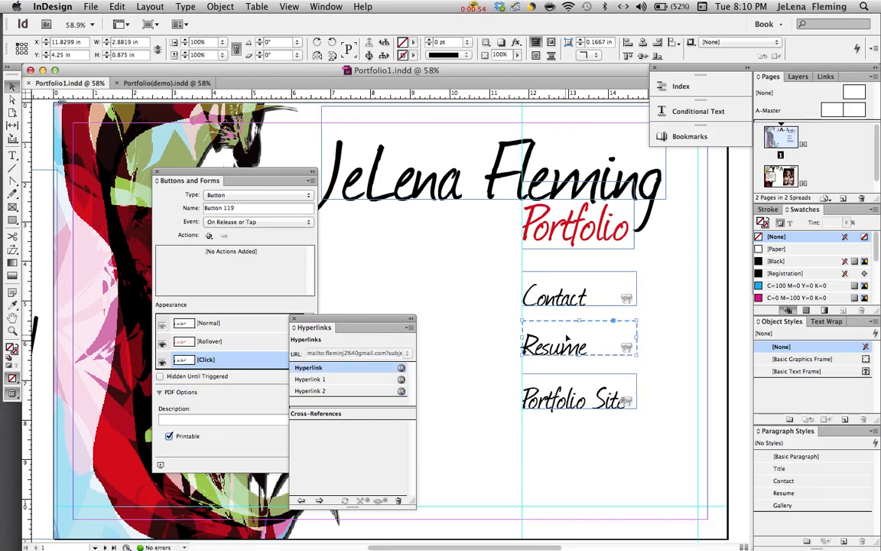
left_click(572, 392)
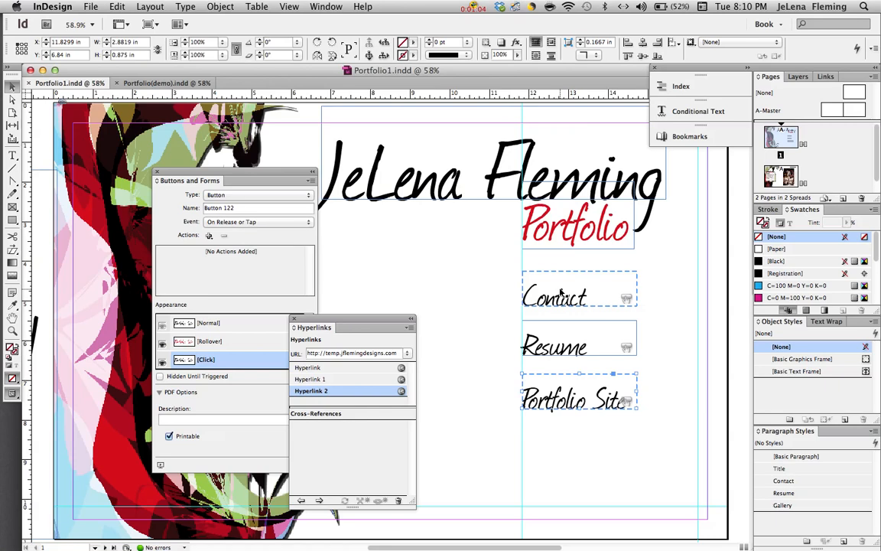
left_click(184, 84)
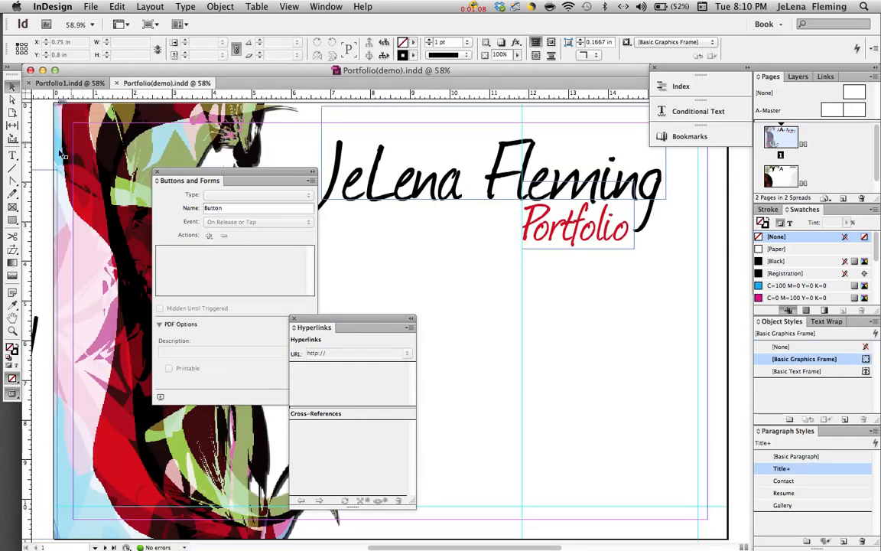
Draw a text frame below Portfolio reading 'Contact'.
left_click(12, 157)
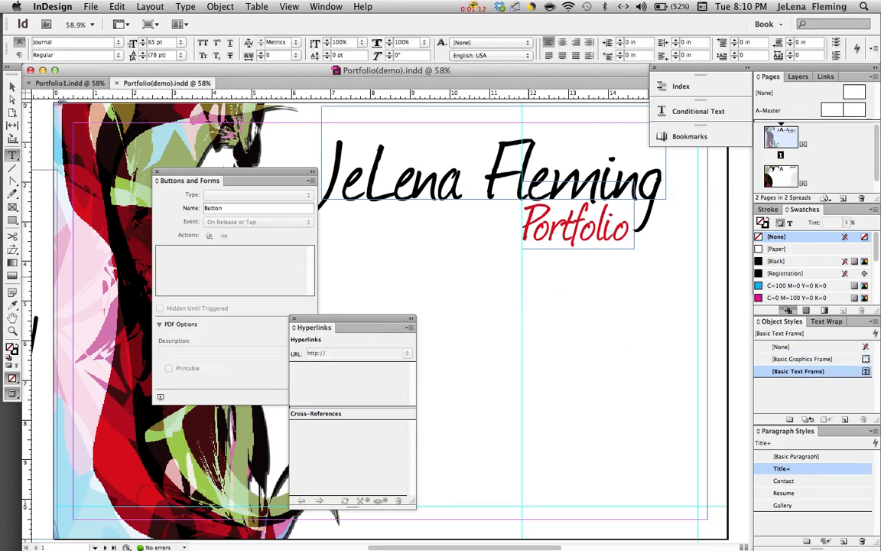
left_click_drag(528, 277, 640, 316)
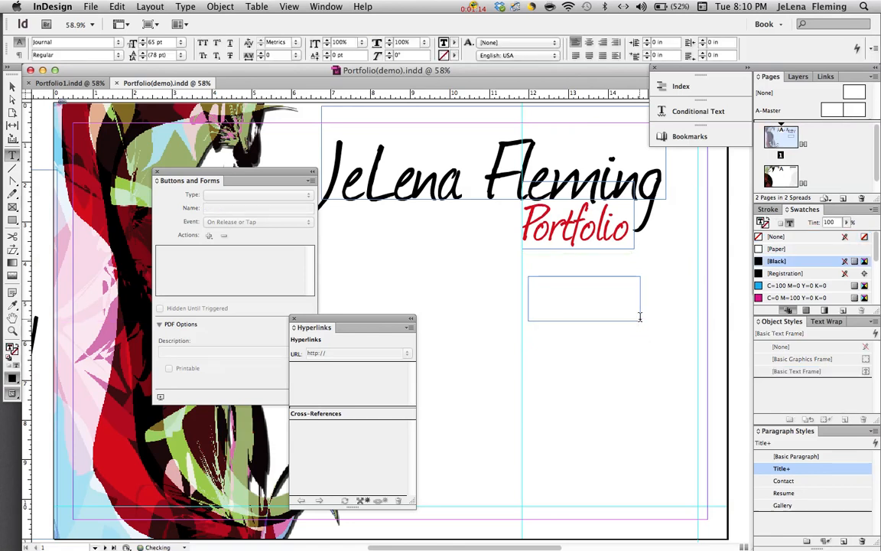
type("C")
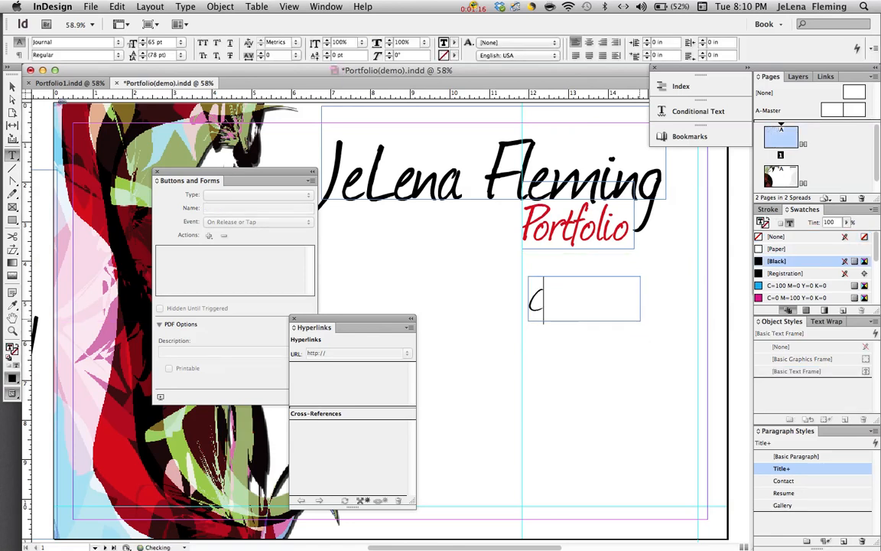
type("ontact")
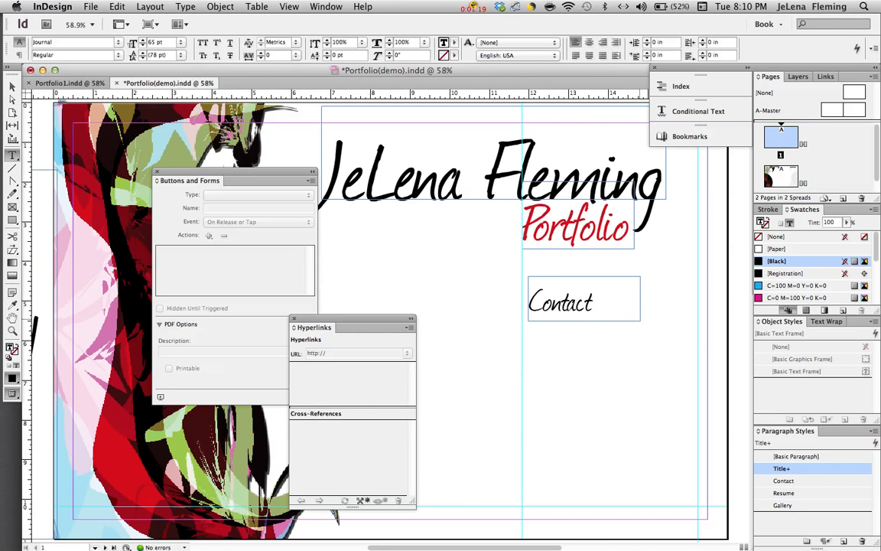
Duplicate the Contact frame and place the copy directly beneath it.
left_click(12, 86)
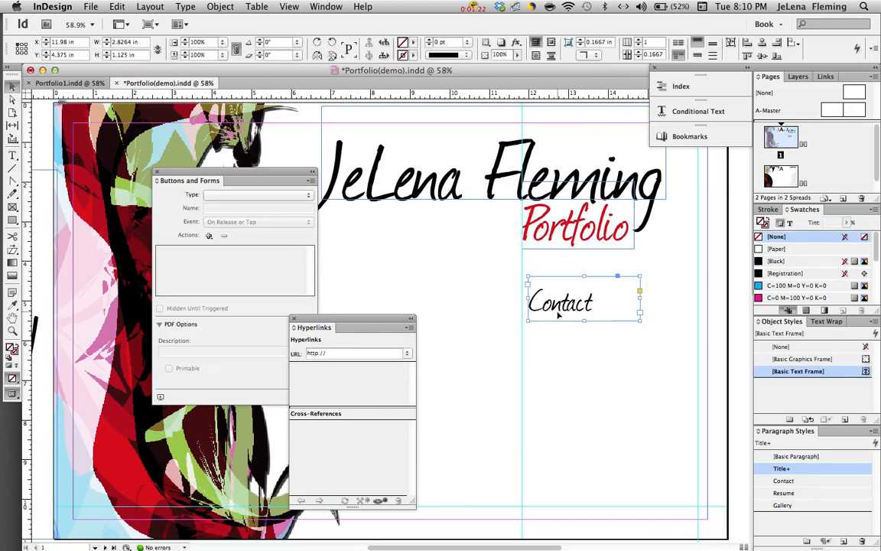
key("super+c")
key("super+v")
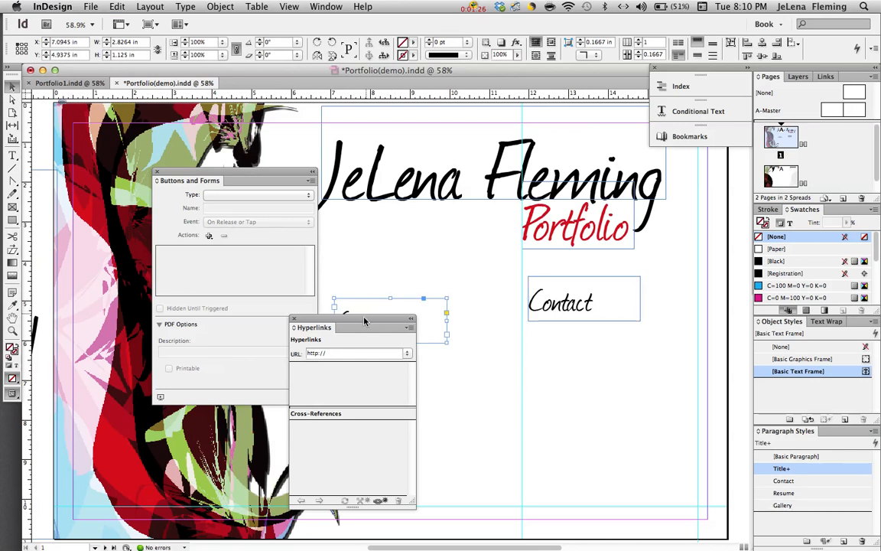
left_click_drag(364, 321, 299, 362)
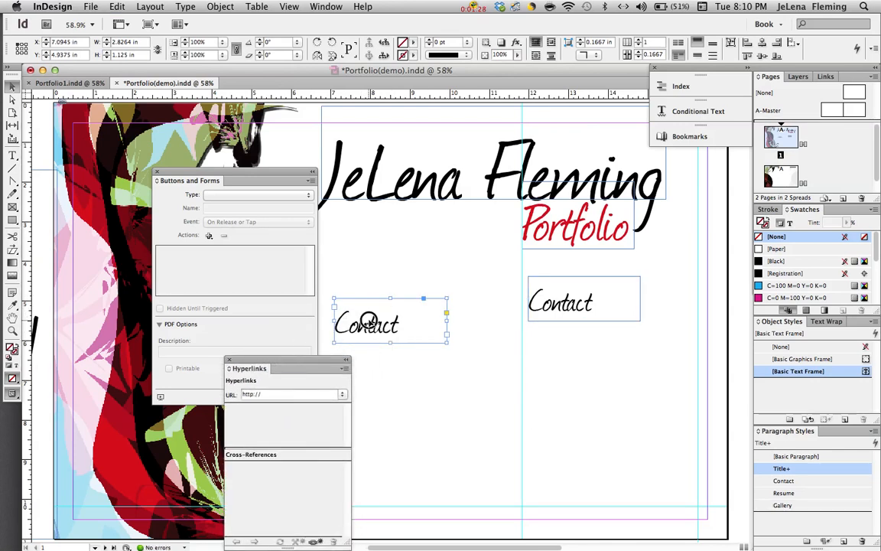
left_click_drag(368, 320, 565, 364)
Change the copied frame's text from Contact to 'Resume'.
double_click(566, 366)
double_click(566, 366)
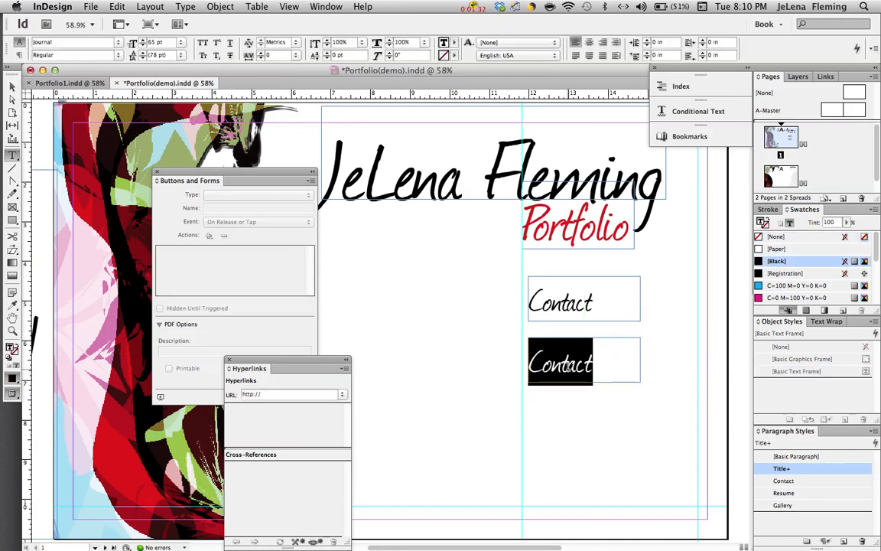
type("Resume")
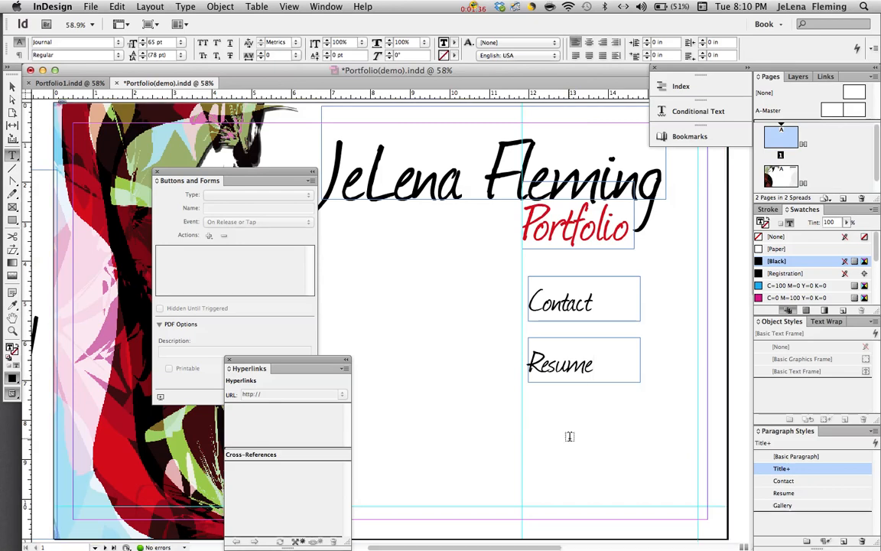
left_click(12, 87)
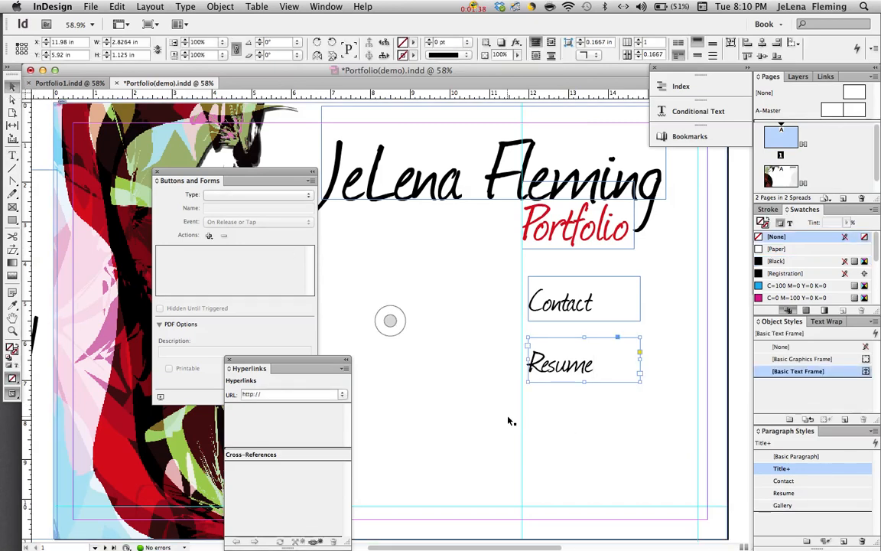
Paste another copy under Resume and retype its text as 'Portfolio Website'.
key("super+v")
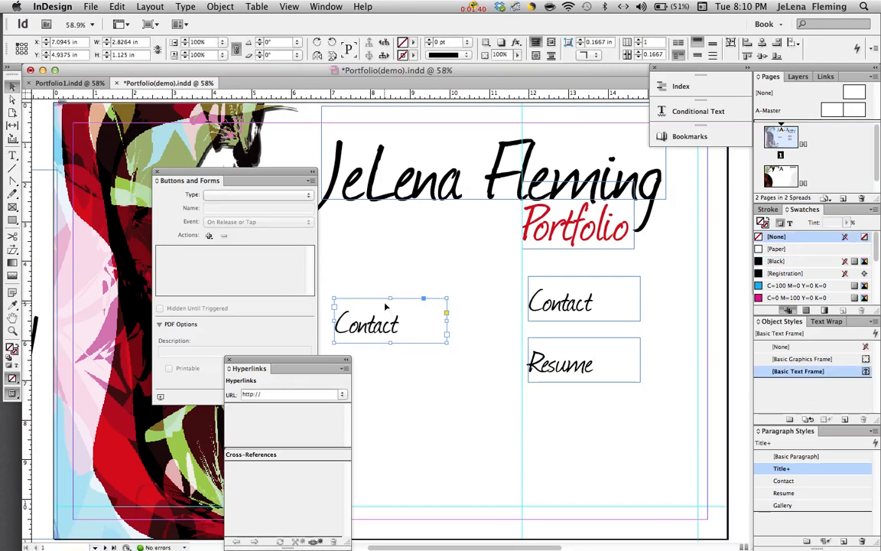
left_click_drag(386, 307, 579, 428)
double_click(566, 420)
double_click(565, 419)
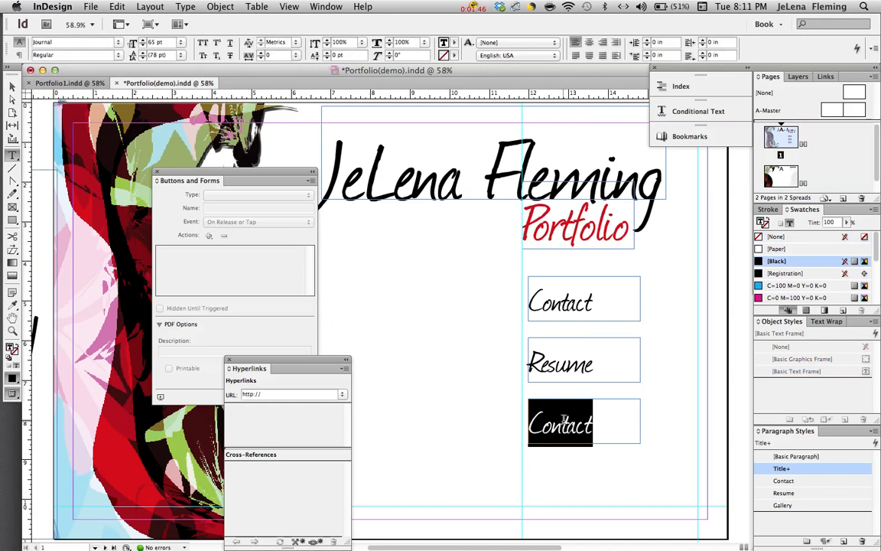
type("Portfolio")
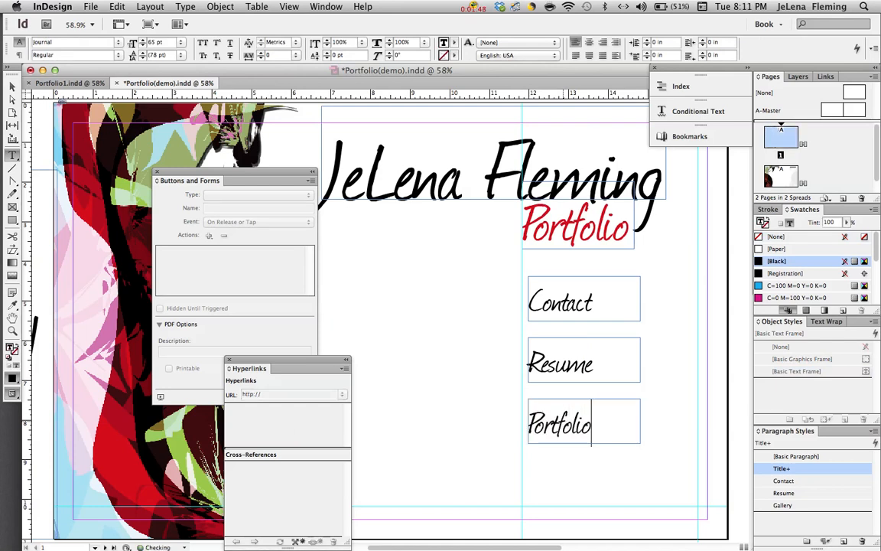
type(" Web")
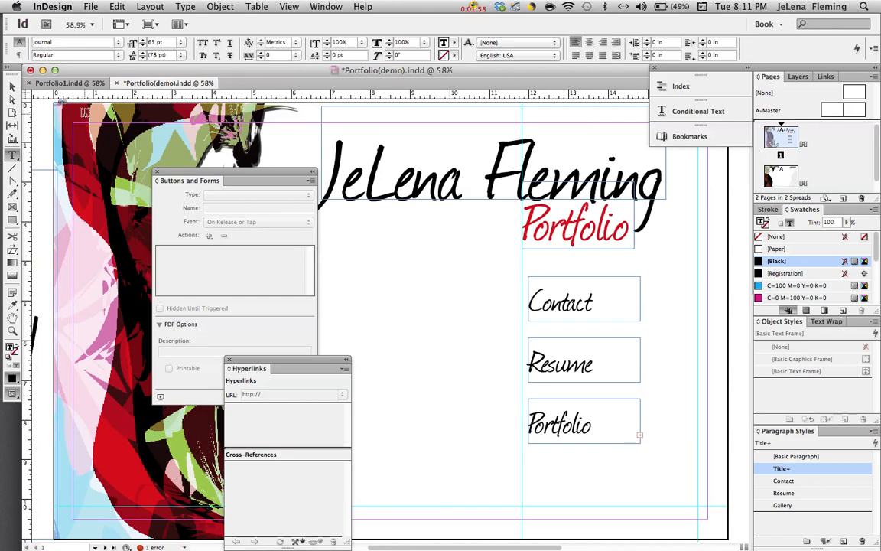
left_click(12, 86)
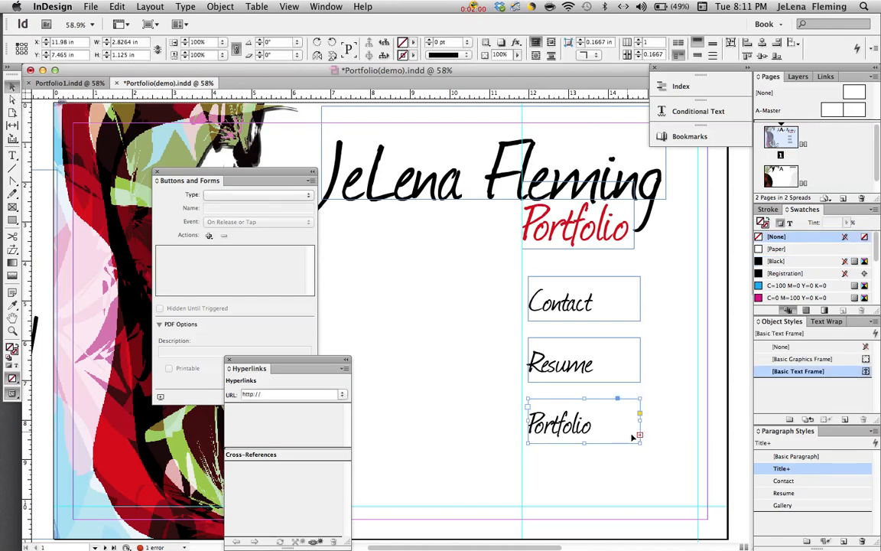
Widen the third frame to fit 'Portfolio Website' and close the Hyperlinks panel.
left_click_drag(644, 420, 691, 420)
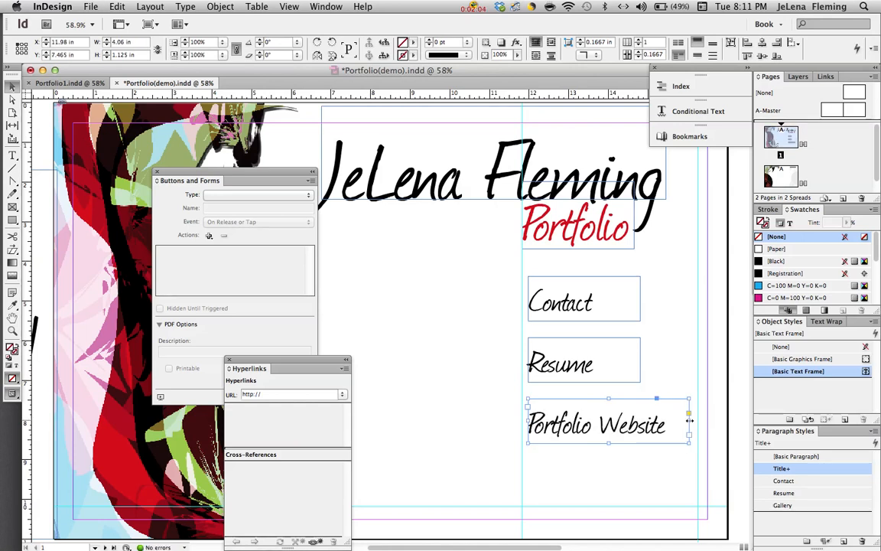
mouse_move(690, 423)
left_mouse_down()
mouse_move(671, 423)
mouse_move(680, 422)
left_mouse_up()
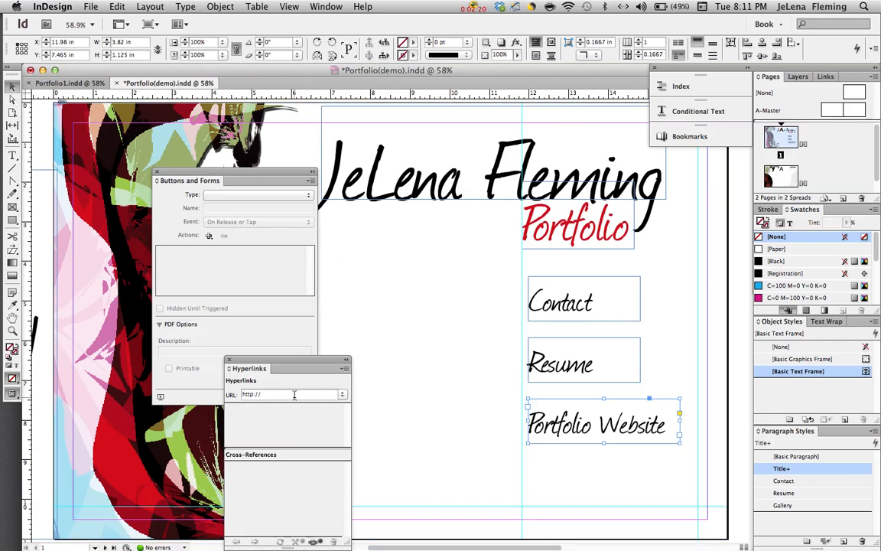
left_click(230, 361)
Close and reopen the Buttons and Forms panel from the Window menu.
left_click(157, 173)
left_click(325, 7)
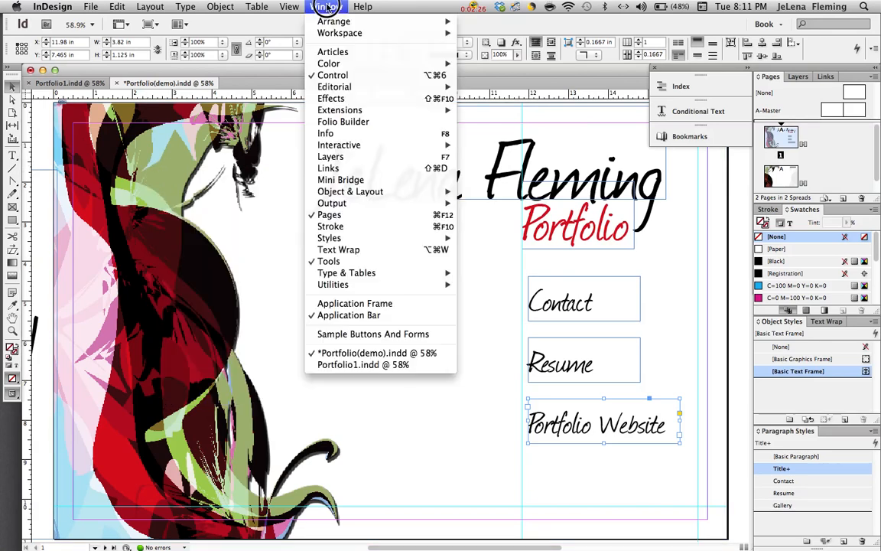
mouse_move(338, 146)
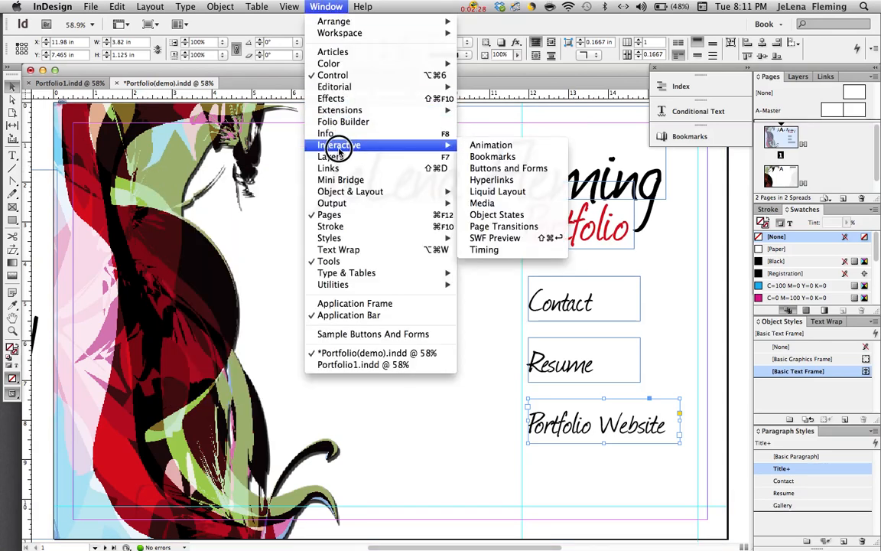
left_click(555, 169)
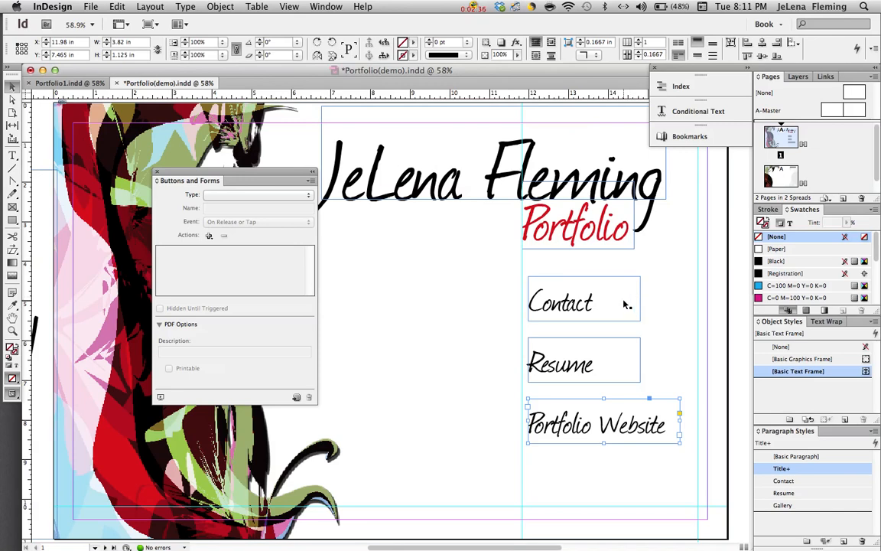
Open the Hyperlinks panel, select the Contact frame, and move the panel beside the frames.
left_click(326, 6)
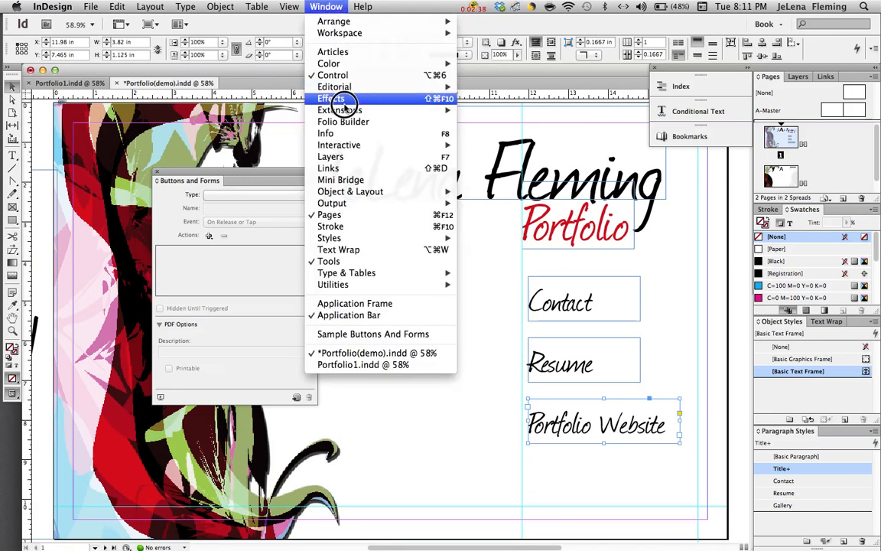
mouse_move(351, 145)
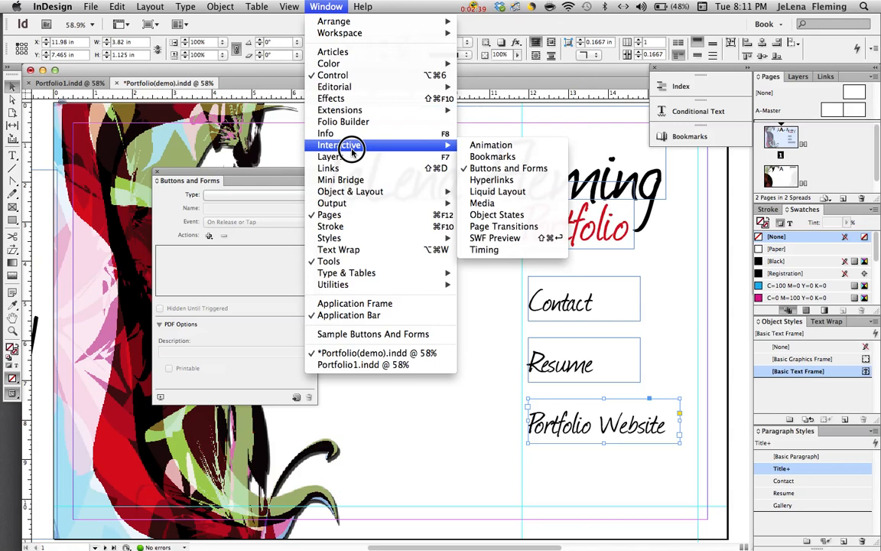
left_click(535, 181)
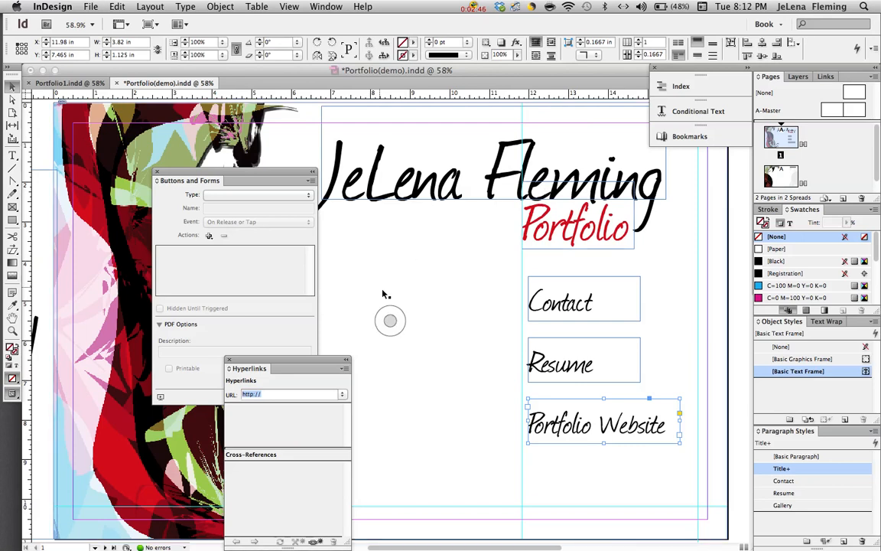
left_click(590, 305)
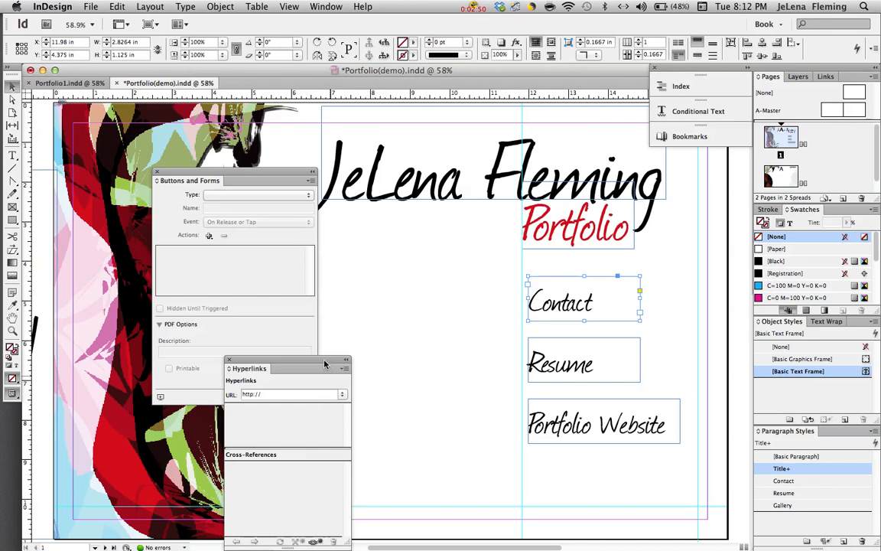
left_click_drag(324, 362, 395, 293)
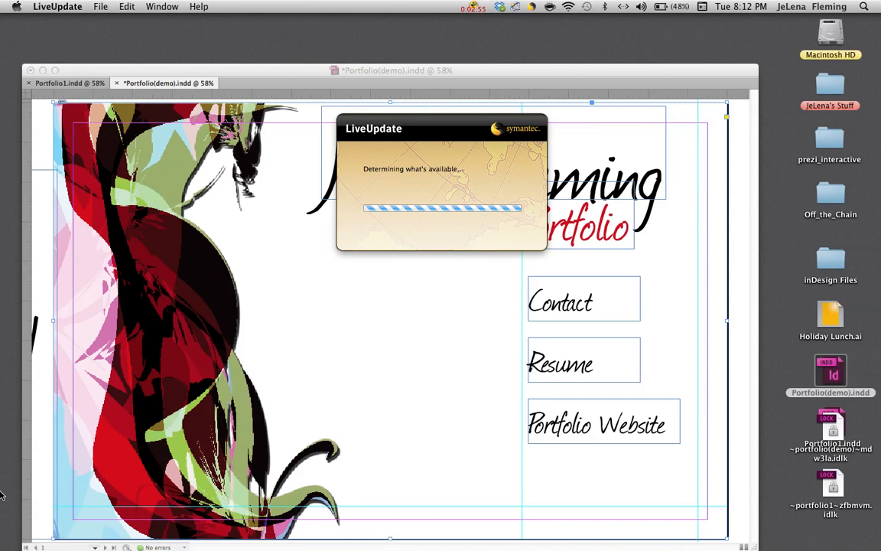
Quit Symantec LiveUpdate from its Dock icon.
mouse_move(9, 483)
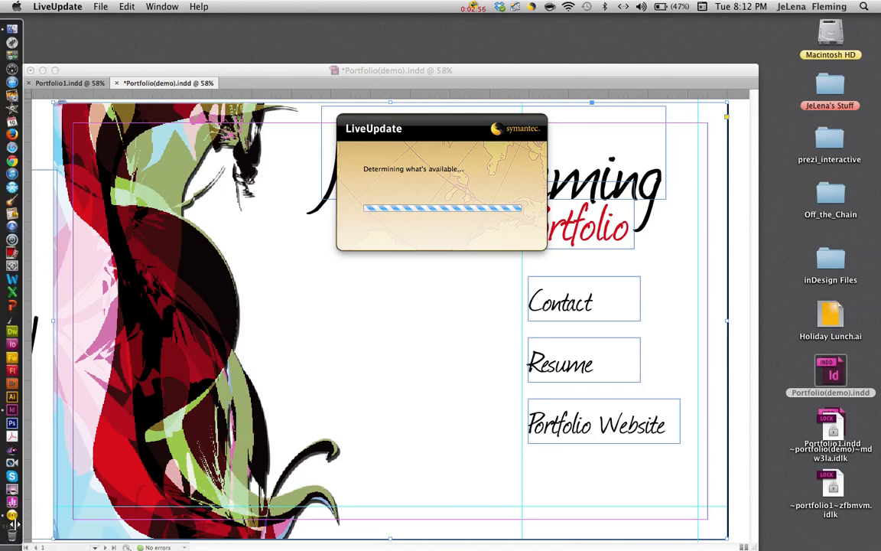
right_click(10, 518)
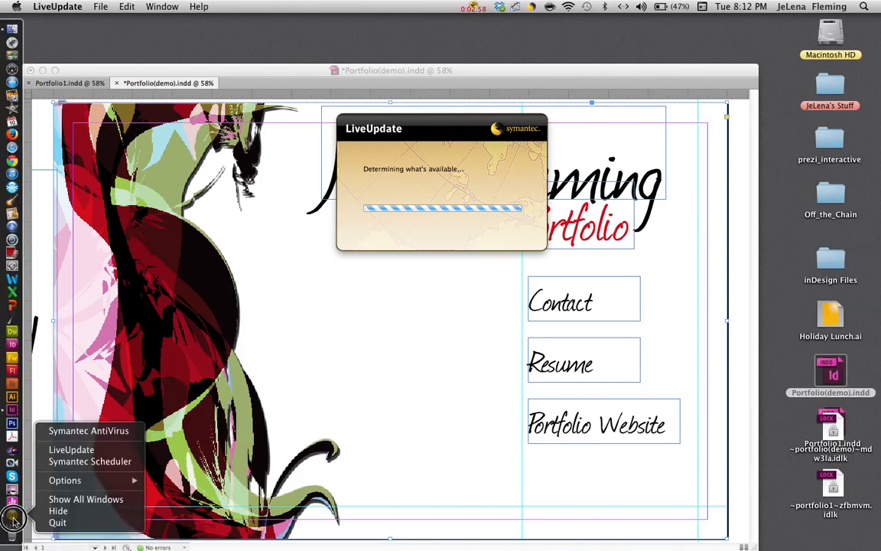
left_click(67, 524)
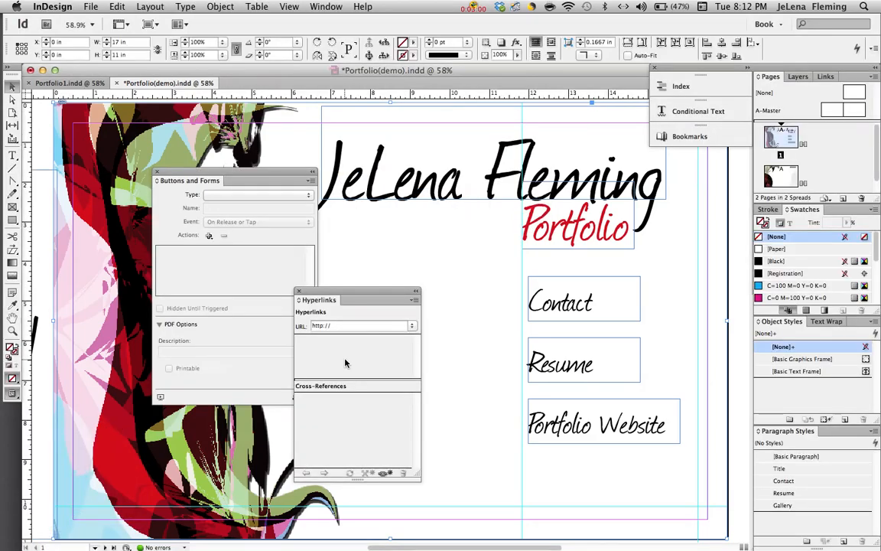
Give the Contact frame an Email hyperlink with the contact's e-mail address and subject 'Contact Me'.
left_click(545, 300)
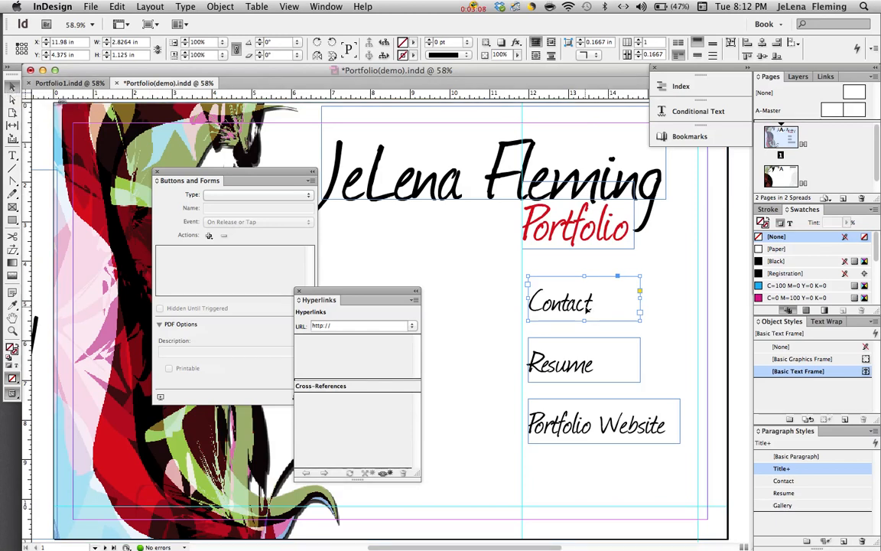
left_click(414, 302)
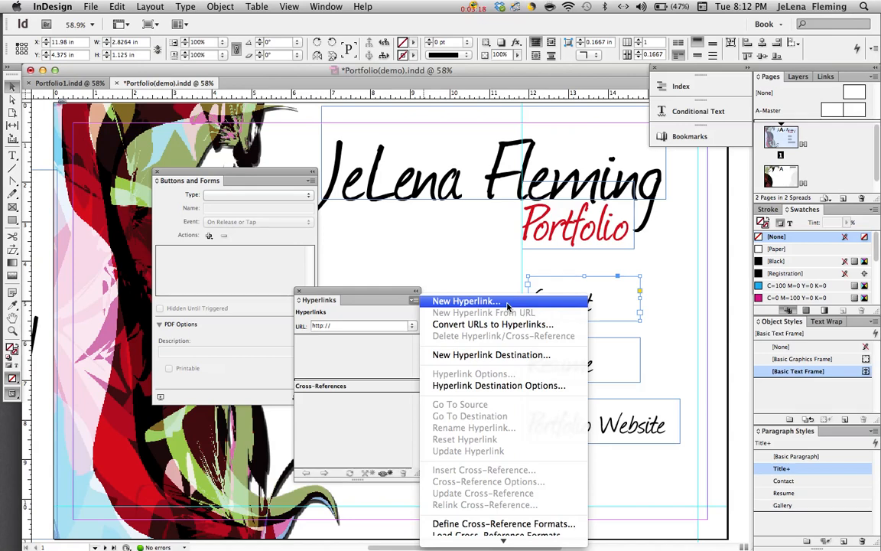
left_click(507, 302)
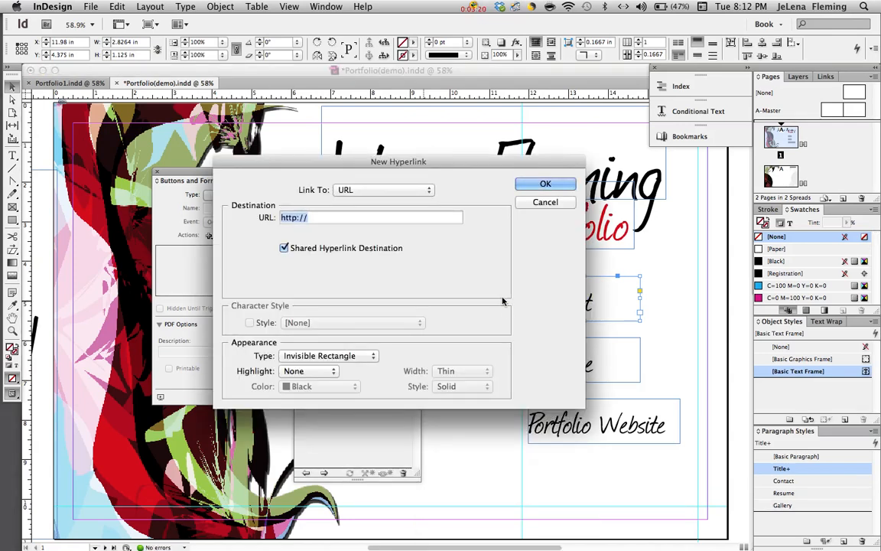
left_click(429, 192)
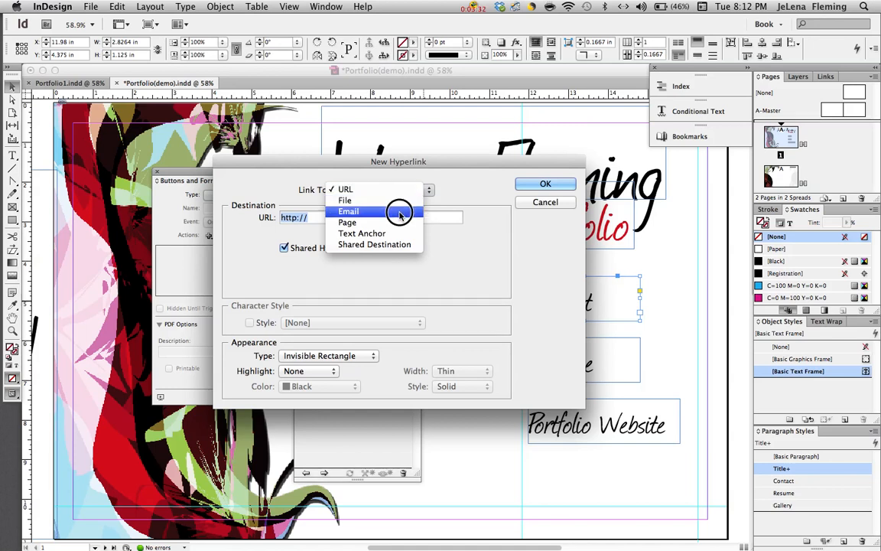
left_click(399, 214)
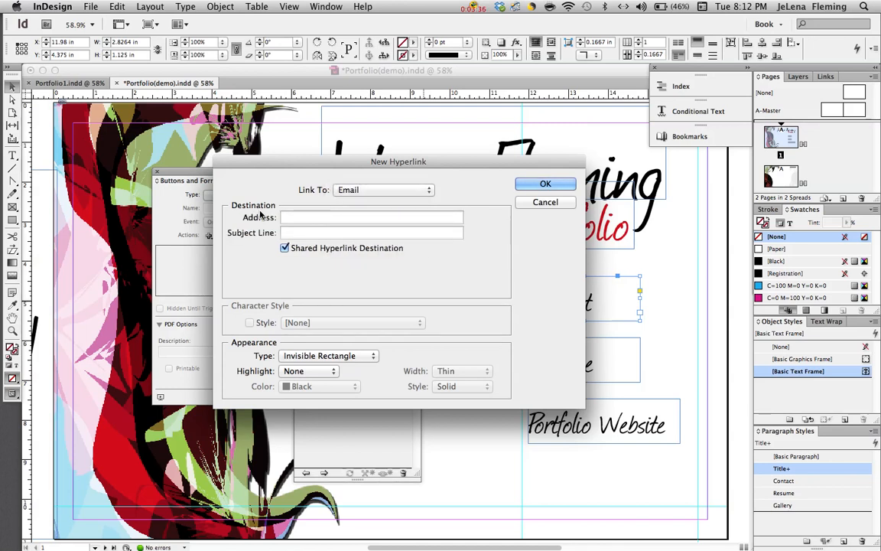
left_click(298, 218)
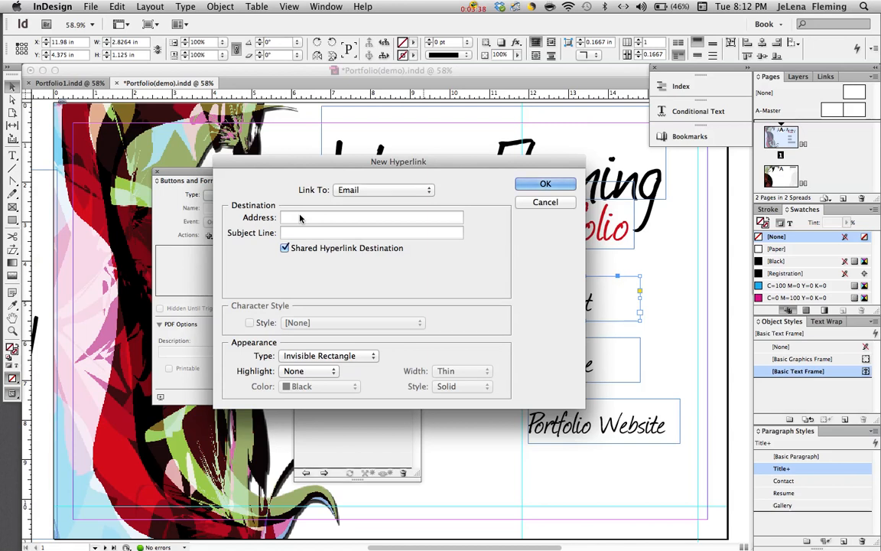
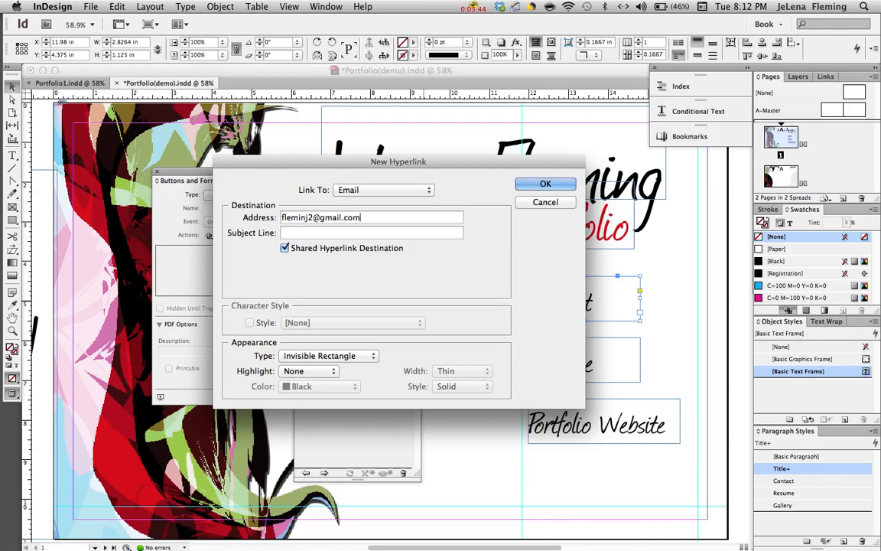
left_click(301, 235)
type("Co")
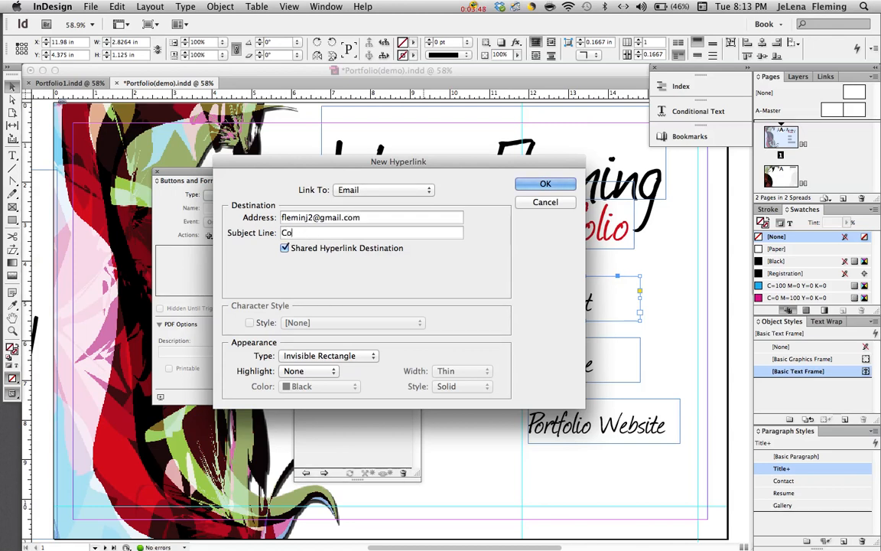
type("ntact Me")
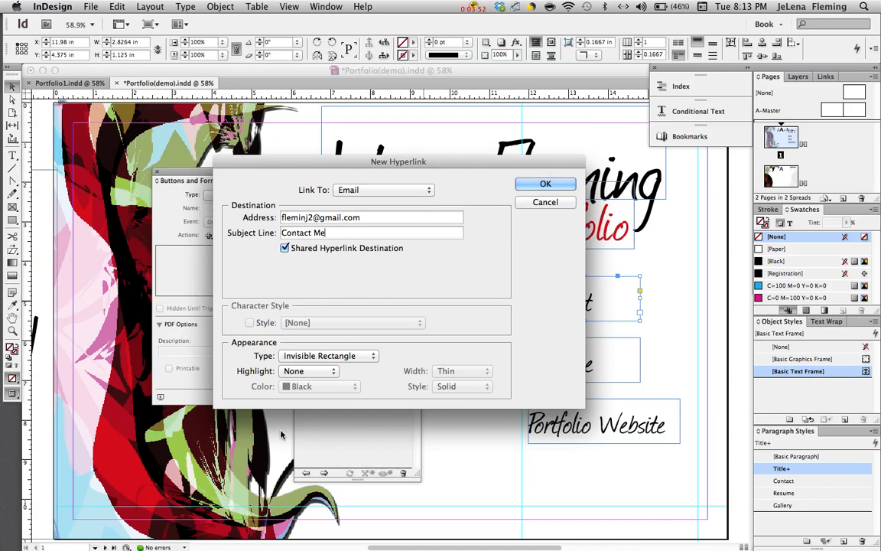
left_click(541, 184)
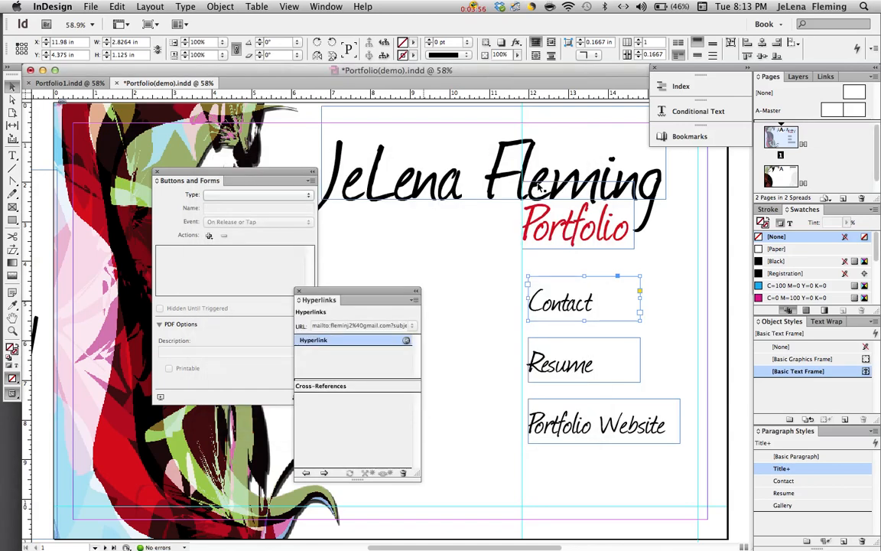
Create a File hyperlink for the Resume frame pointing to the resume PDF.
left_click(562, 369)
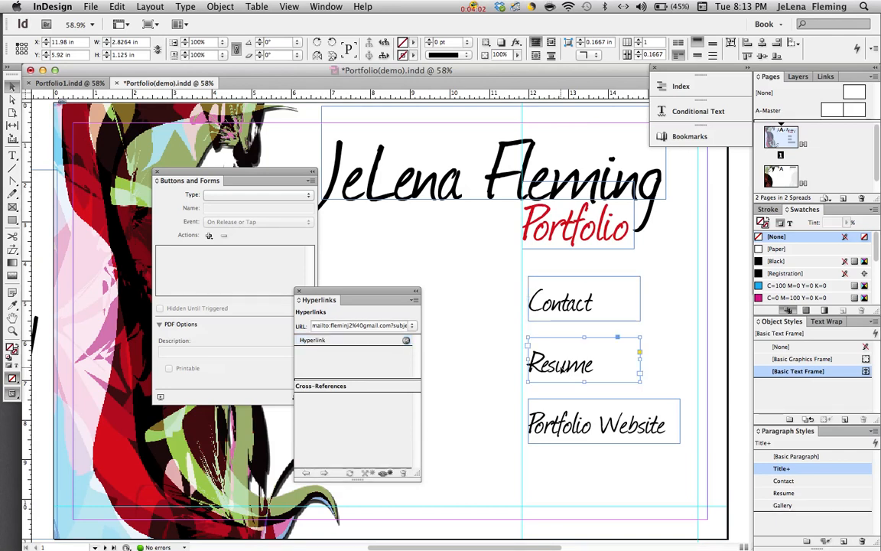
left_click(413, 301)
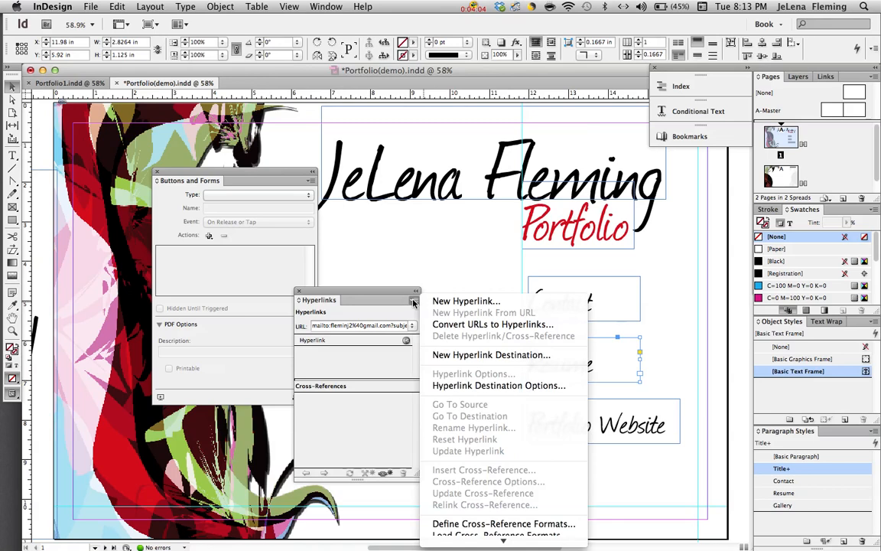
left_click(501, 302)
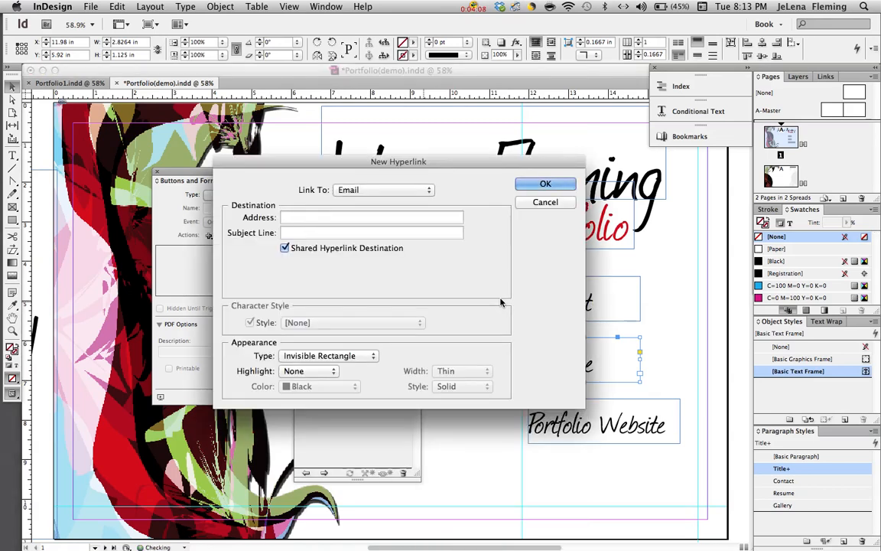
left_click(430, 189)
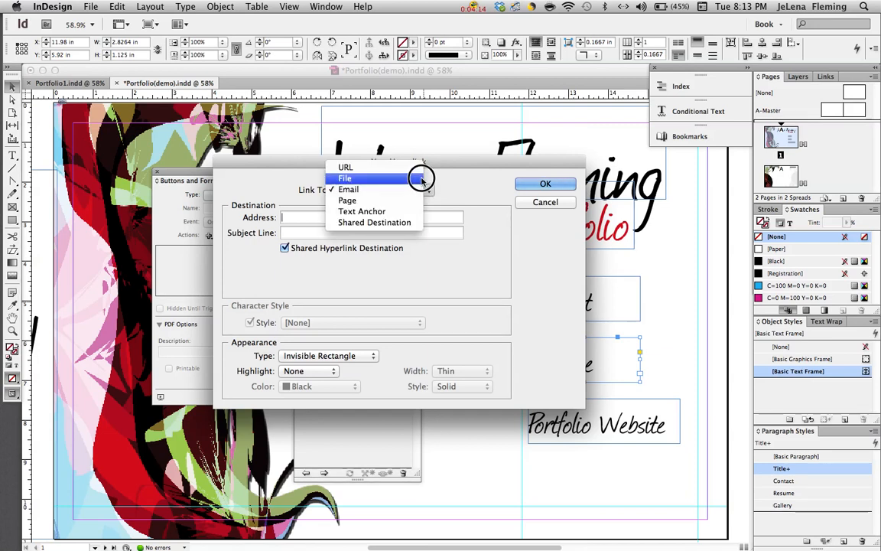
left_click(422, 178)
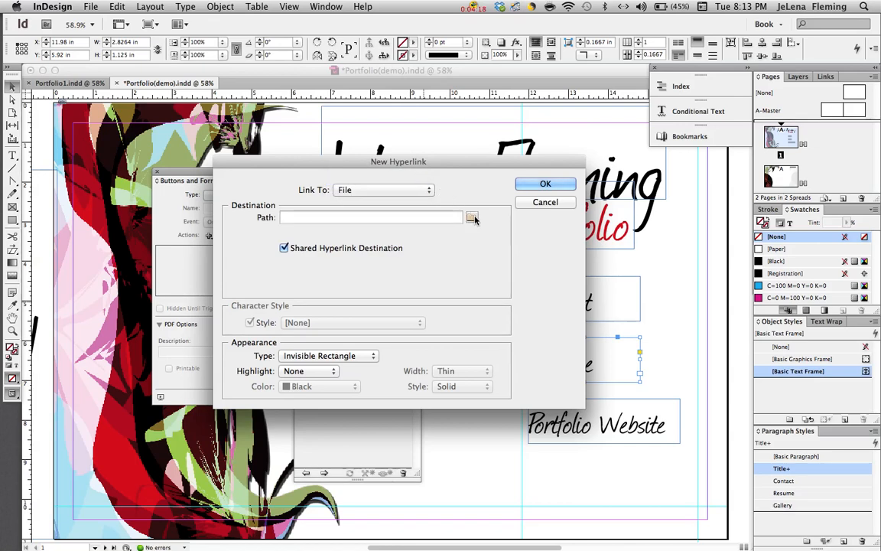
left_click(472, 218)
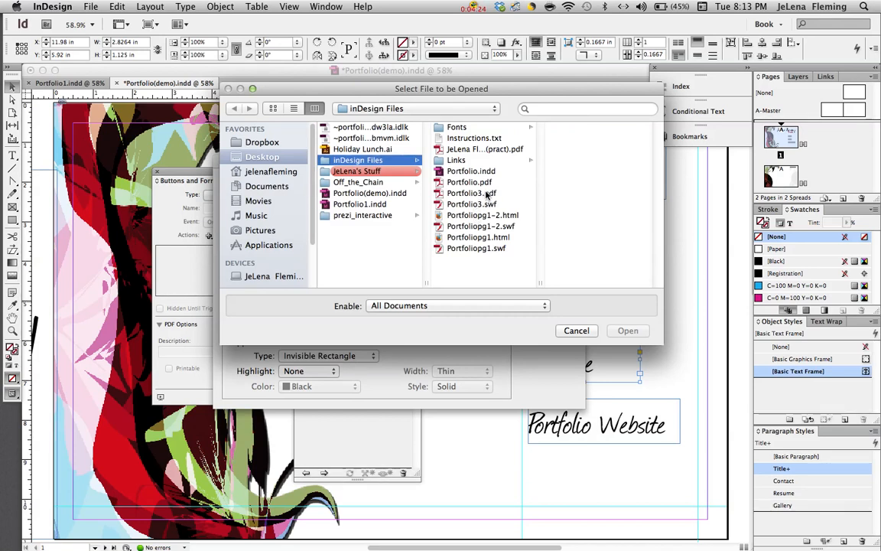
left_click(497, 150)
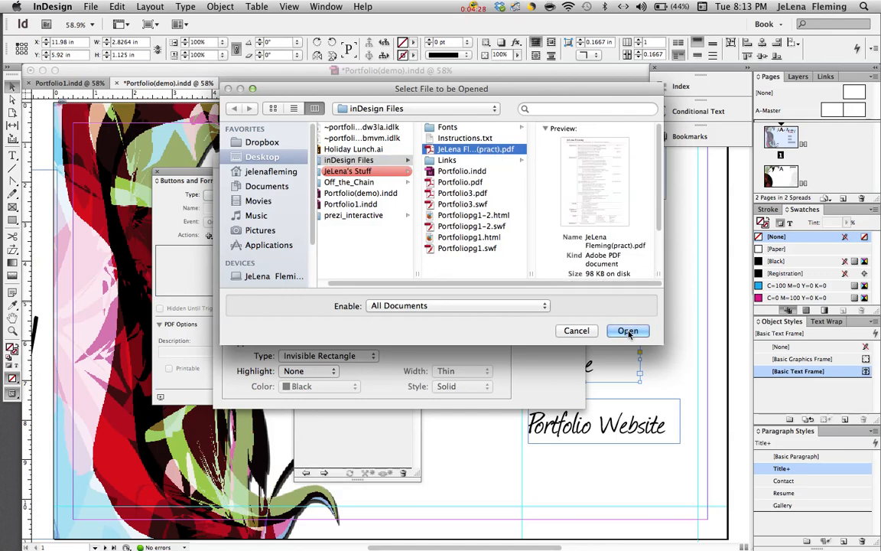
left_click(628, 332)
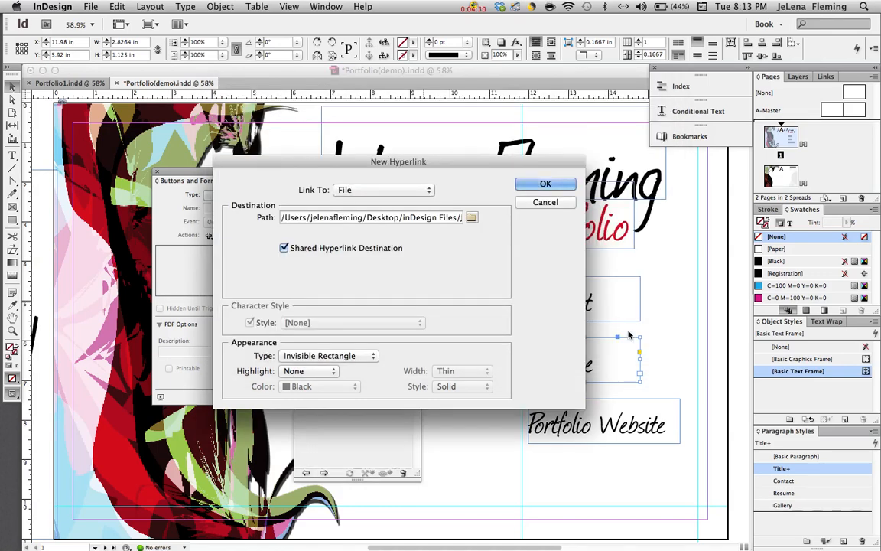